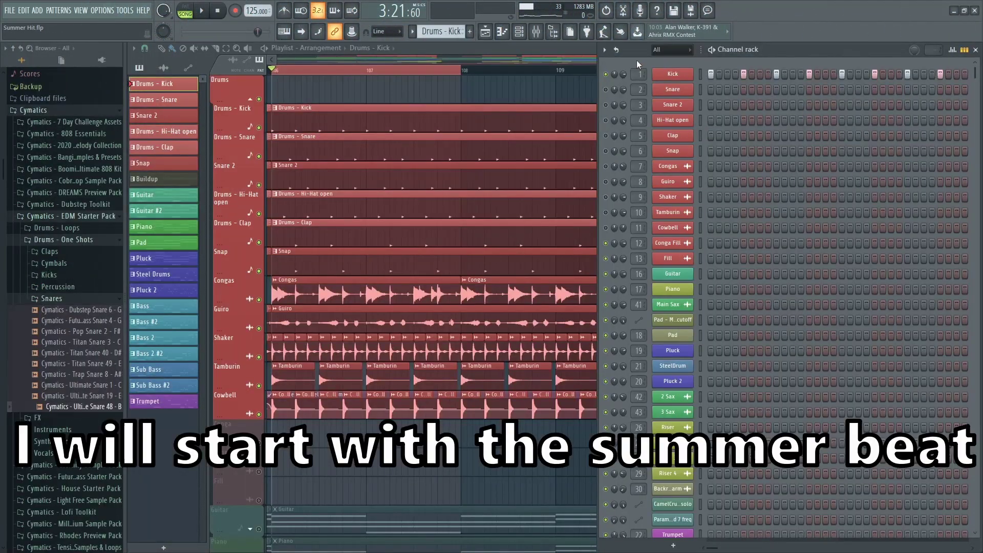
- Play the beat loop from the kick and bring in Snare, Snare 2, Hi-Hat open, Clap and Snap one after another
key("space")
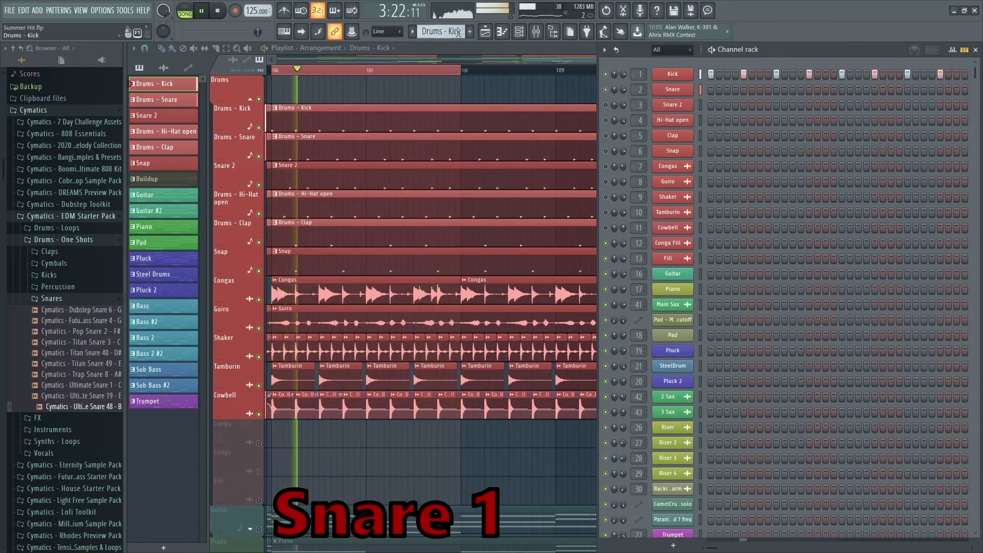
scroll(459, 32, "down", 1)
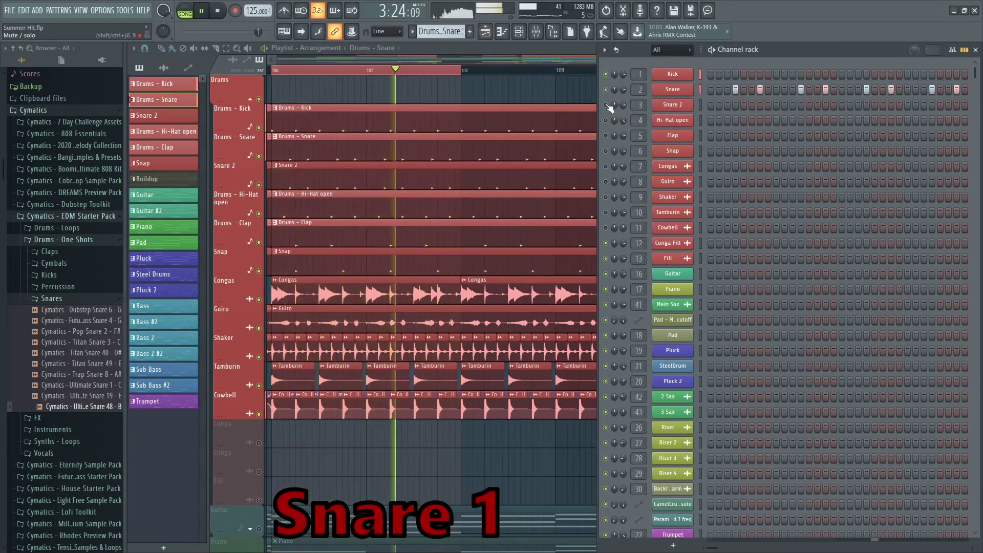
scroll(424, 31, "down", 1)
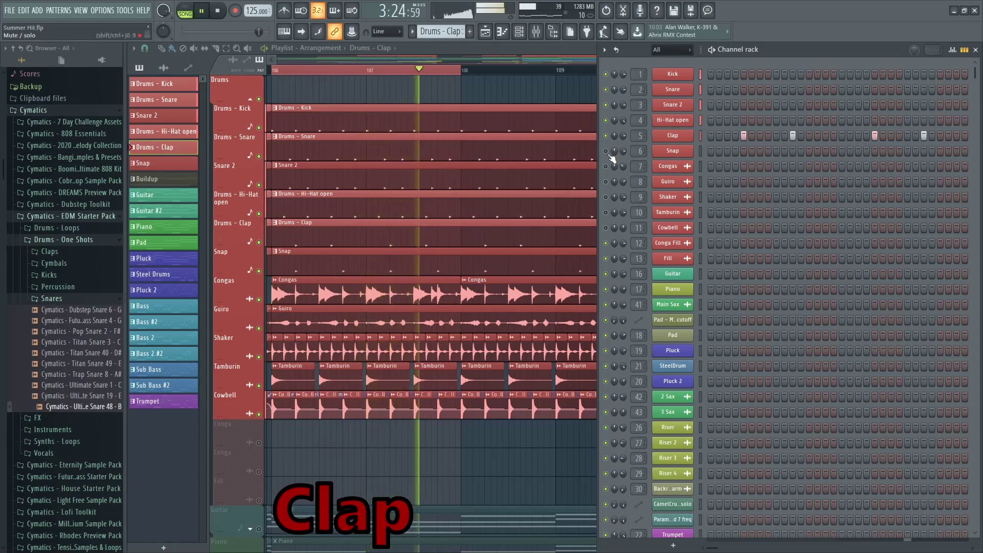
scroll(454, 35, "down", 1)
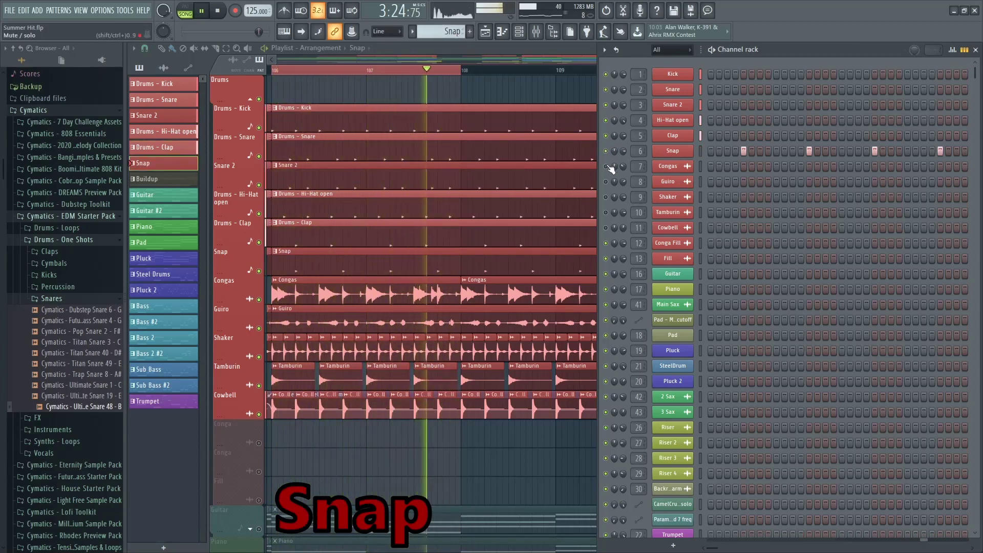
- Unmute the Congas, Guiro, Shaker, Tamburin and Cowbell channels one by one while the loop plays
left_click(607, 166)
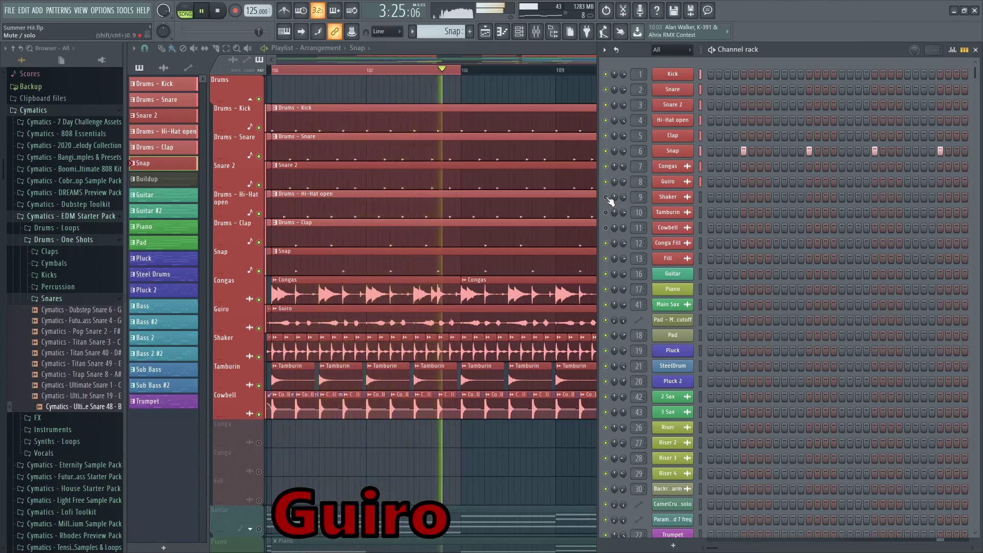
left_click(608, 198)
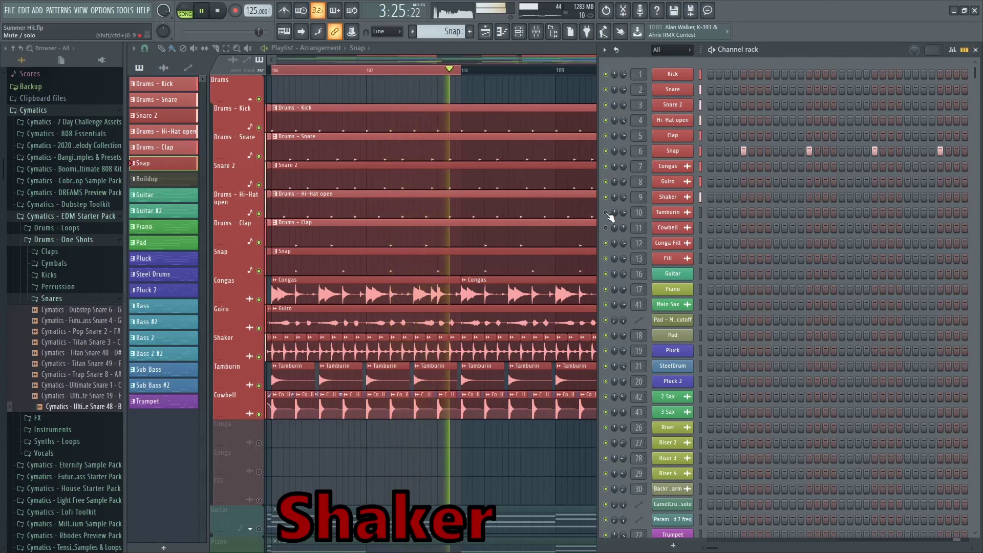
left_click(608, 213)
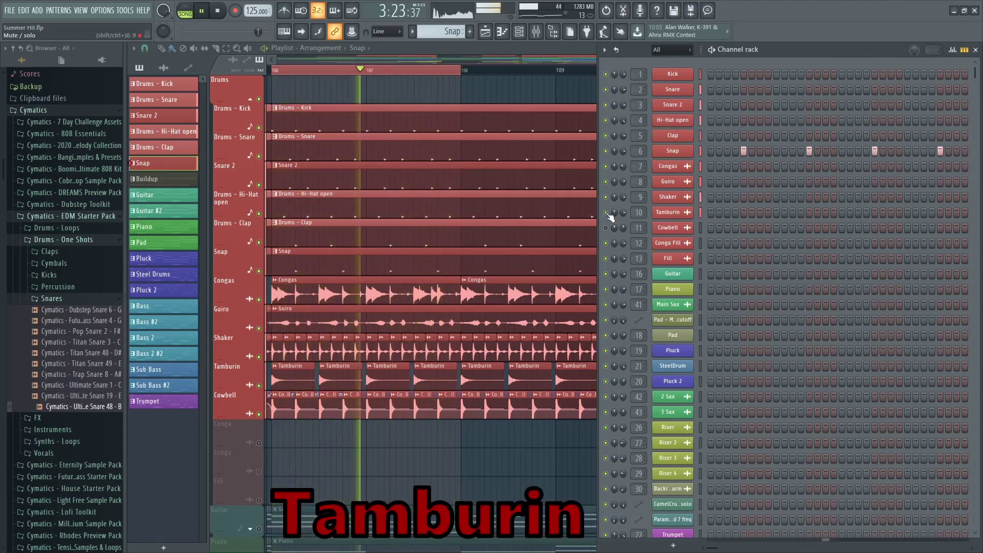
left_click(608, 229)
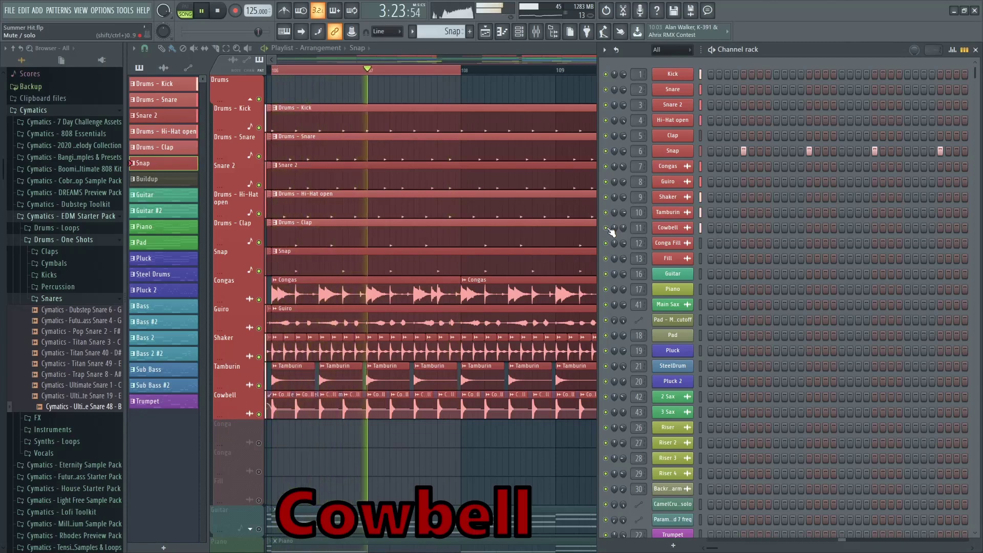
left_click(608, 228)
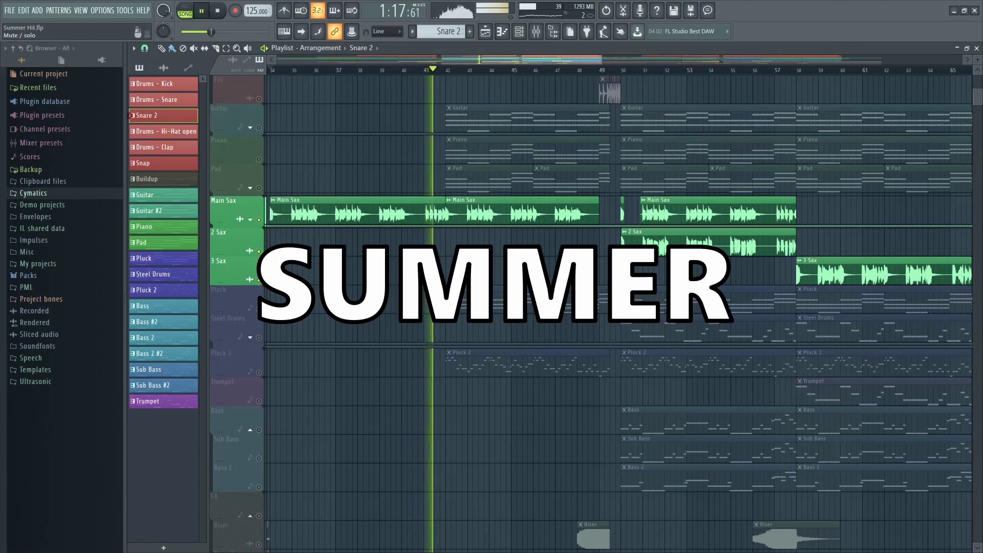
- Audition the saxophone parts, muting the Main Sax and 2 Sax tracks in turn until only 3 Sax plays
left_click(259, 221)
key("space")
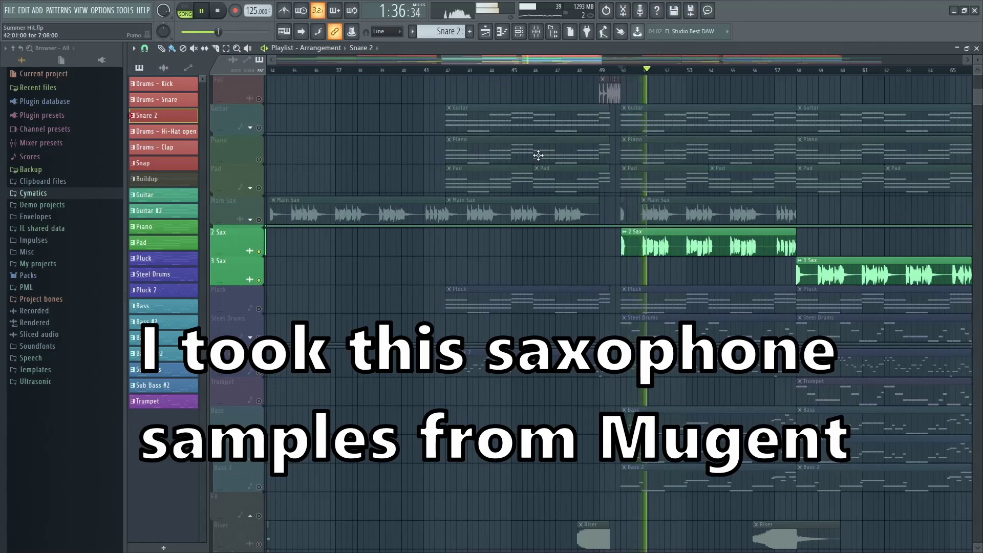
left_click(259, 252)
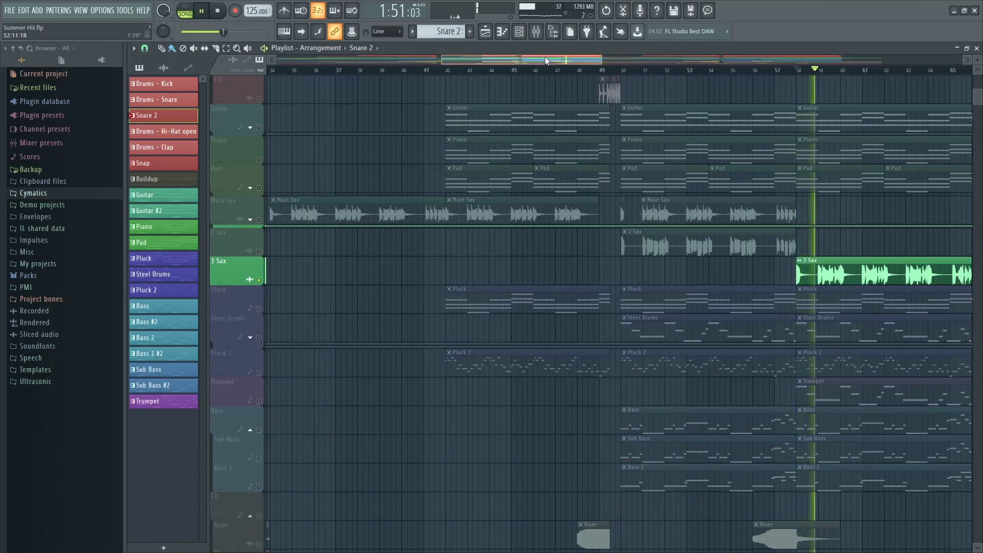
left_click_drag(545, 56, 549, 56)
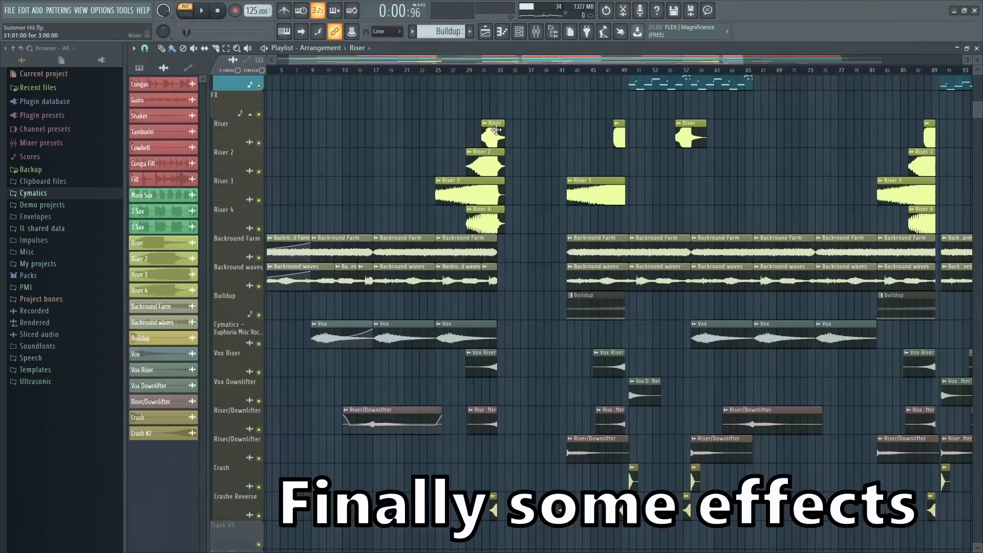
- Open the Riser, Riser 2, Riser 3 and Riser 4 clips in turn, audition each sample and close its settings
double_click(495, 129)
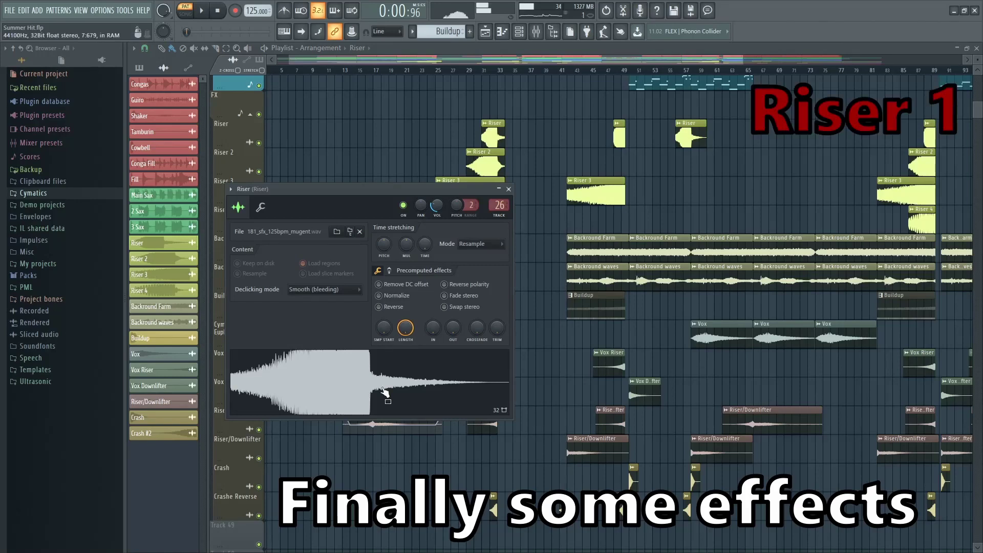
left_click(509, 189)
double_click(490, 168)
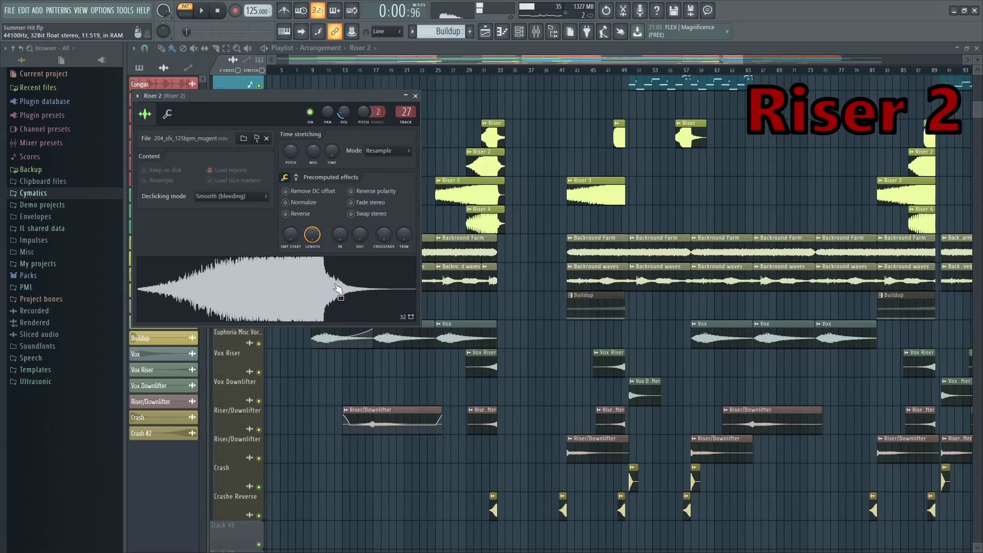
left_click(416, 97)
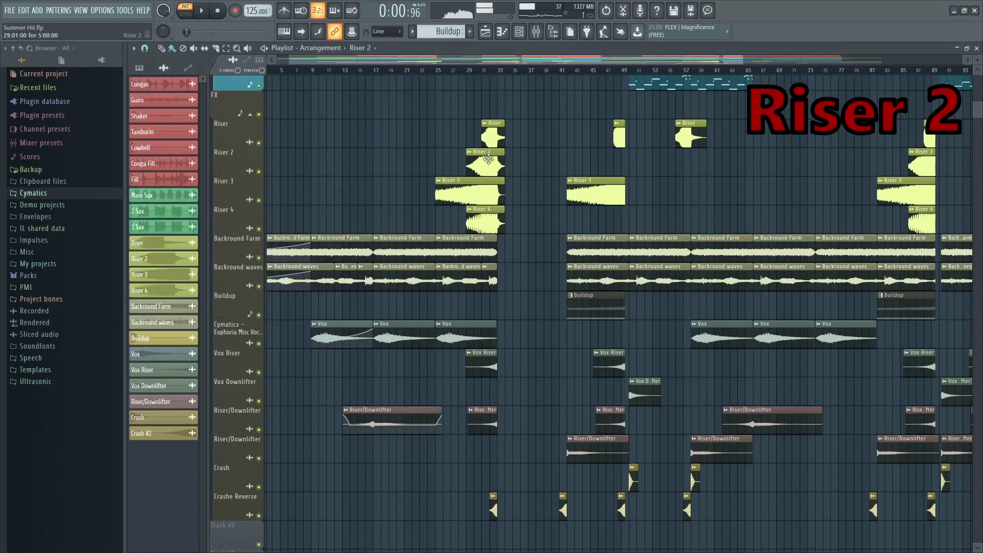
double_click(472, 193)
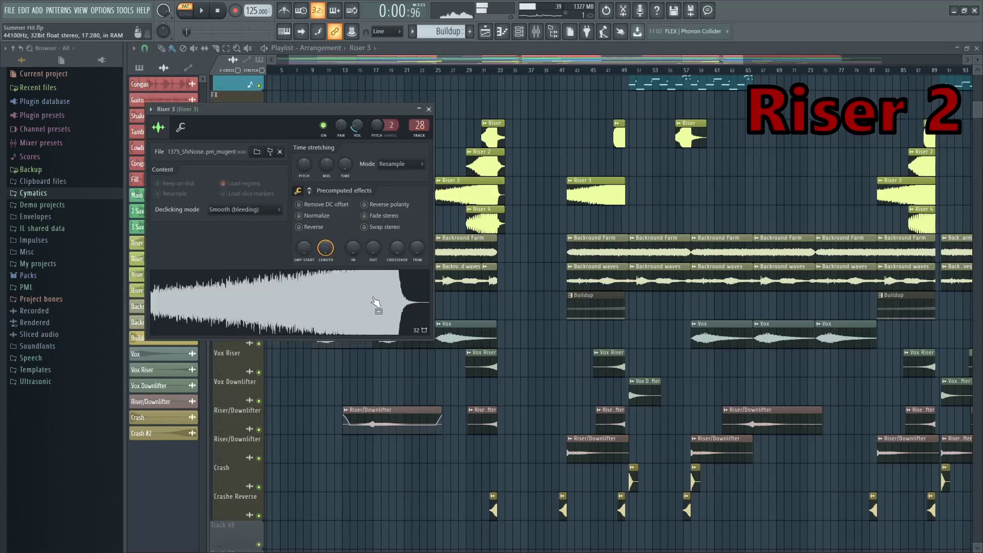
left_click(430, 109)
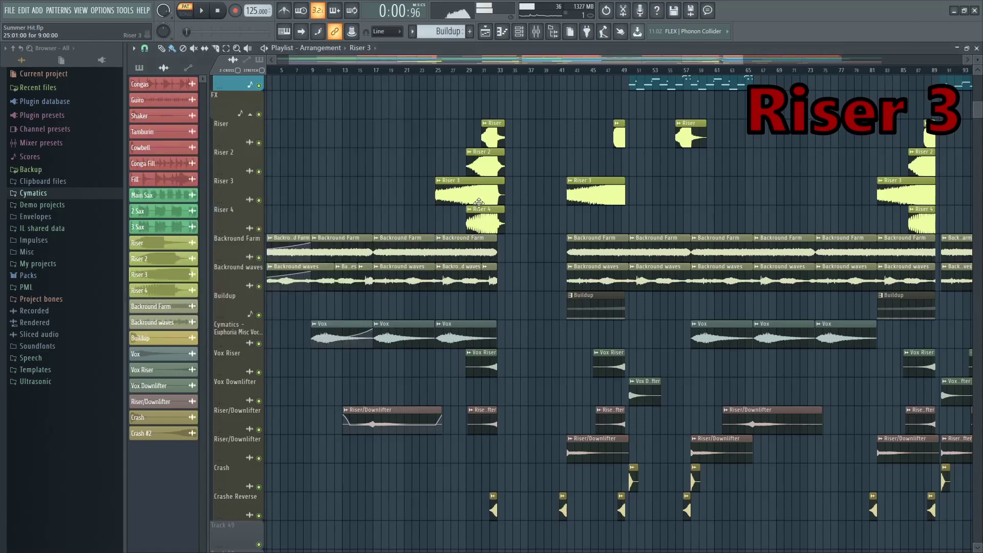
double_click(488, 223)
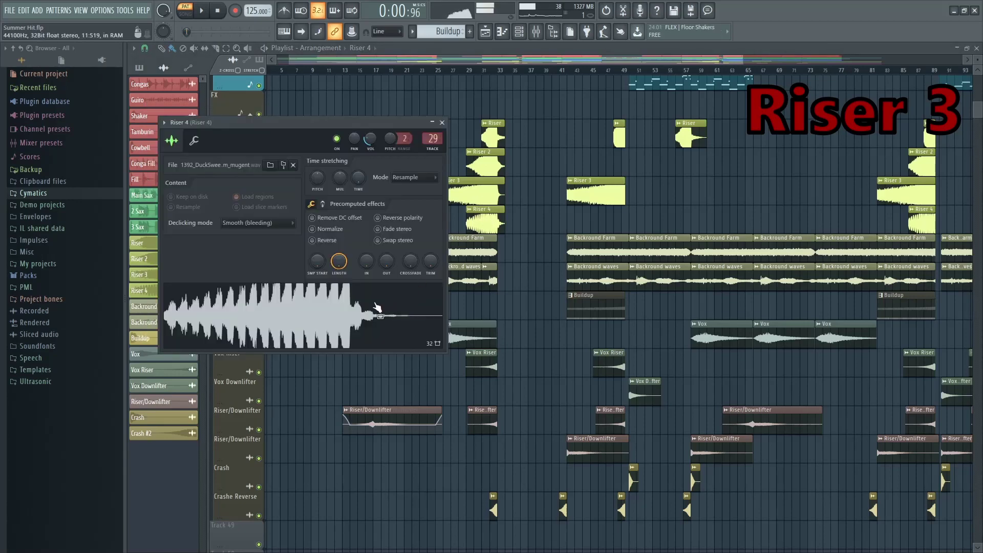
left_click(442, 123)
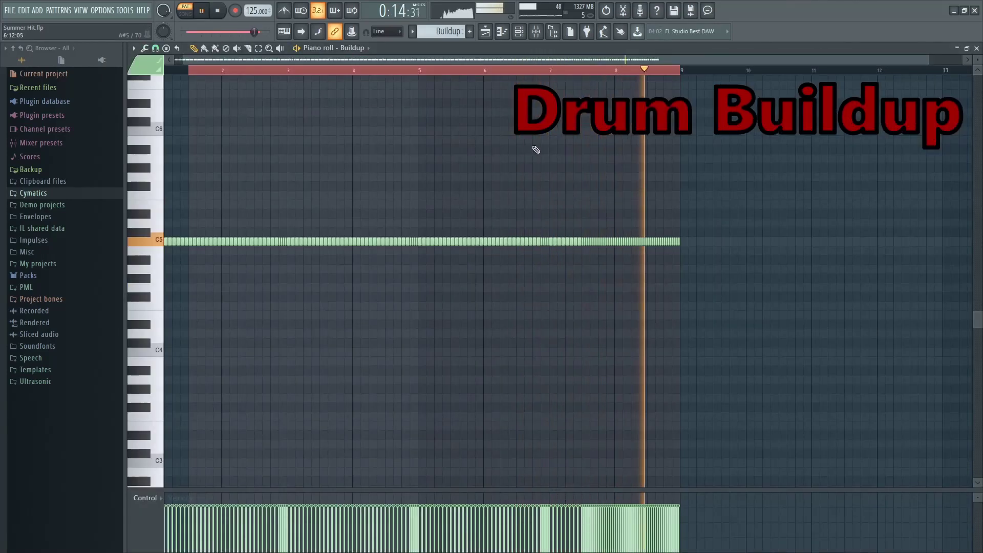
- Stop the drum buildup playback and audition the Vox and Vox Downlifter samples
key("space")
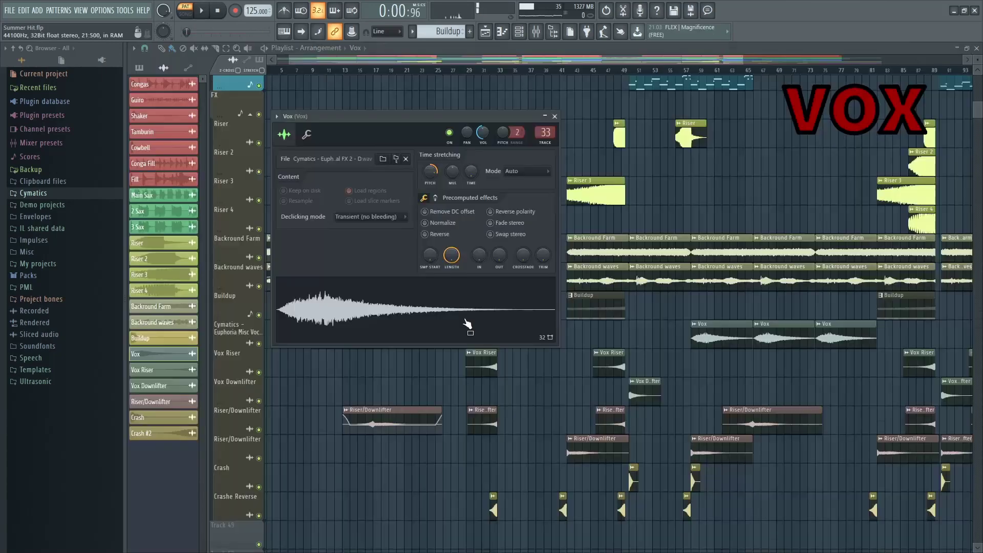
left_click(555, 117)
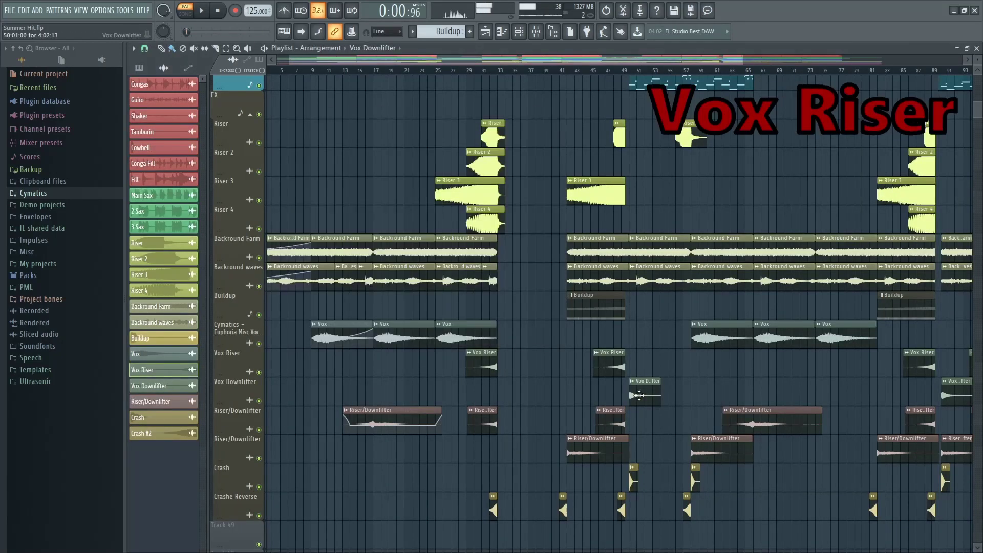
double_click(639, 396)
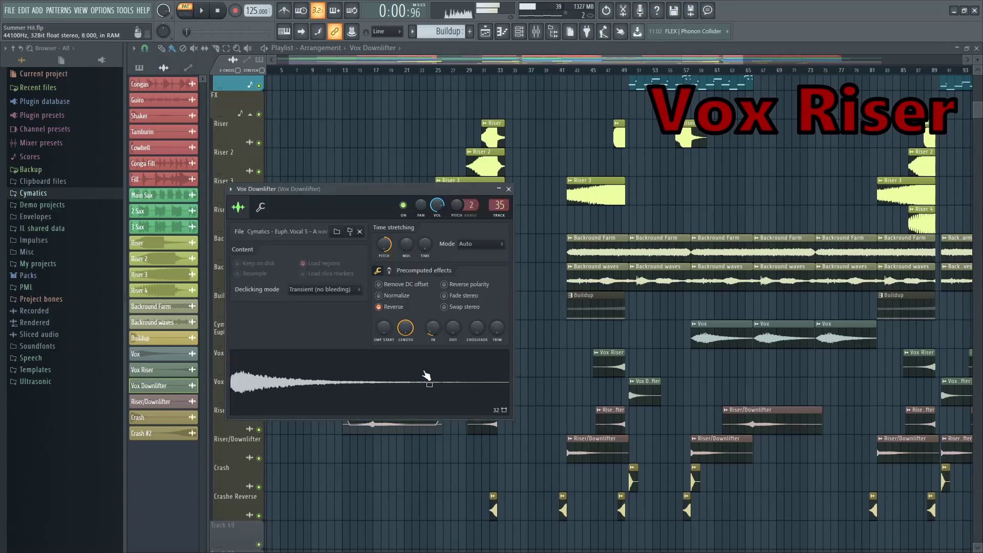
left_click(509, 190)
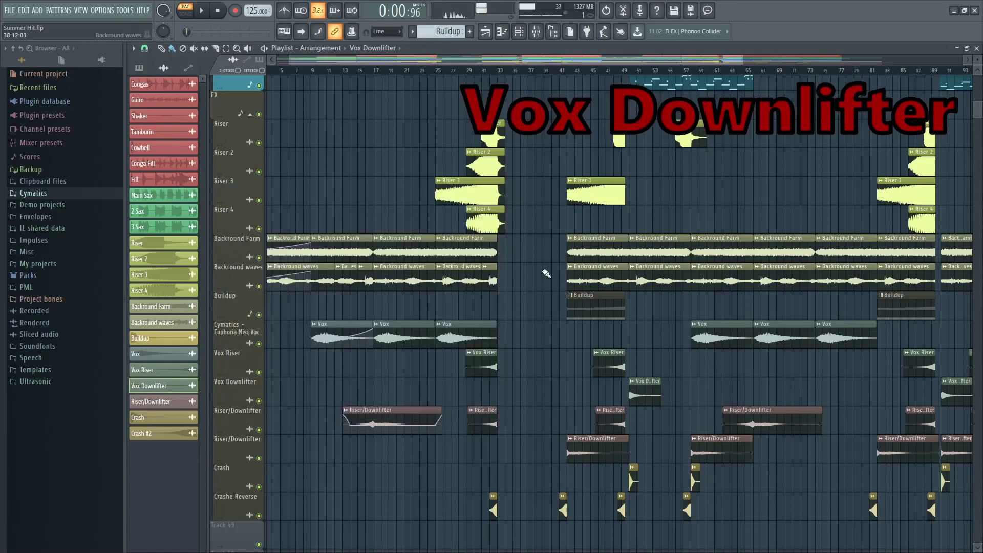
- Audition the Riser/Downlifter, Crash and reversed crash samples from their playlist clips
double_click(759, 419)
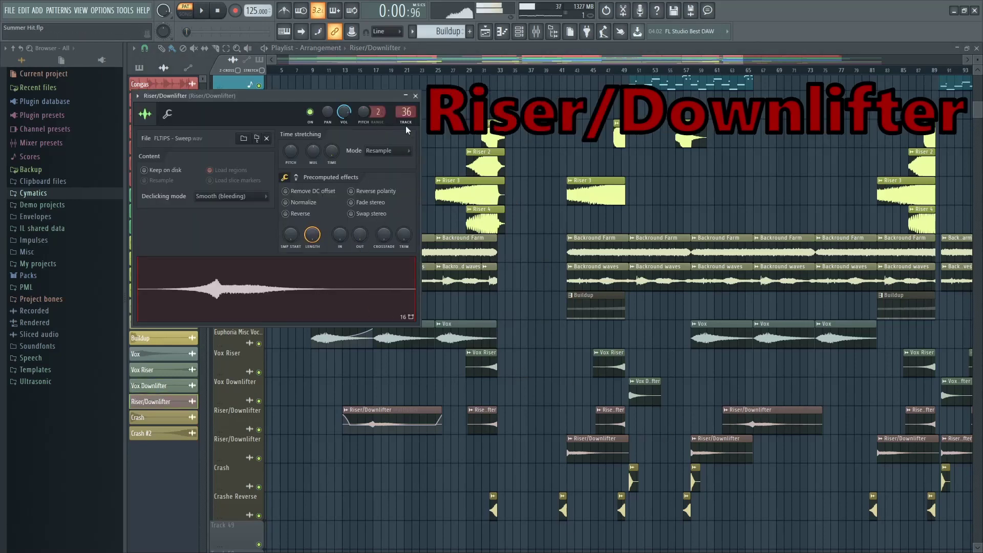
left_click(416, 96)
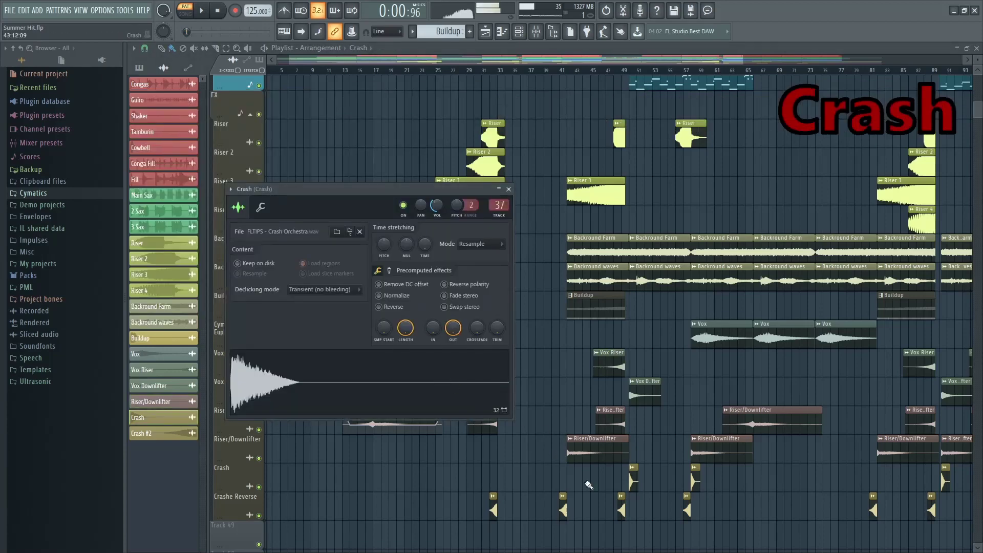
double_click(623, 510)
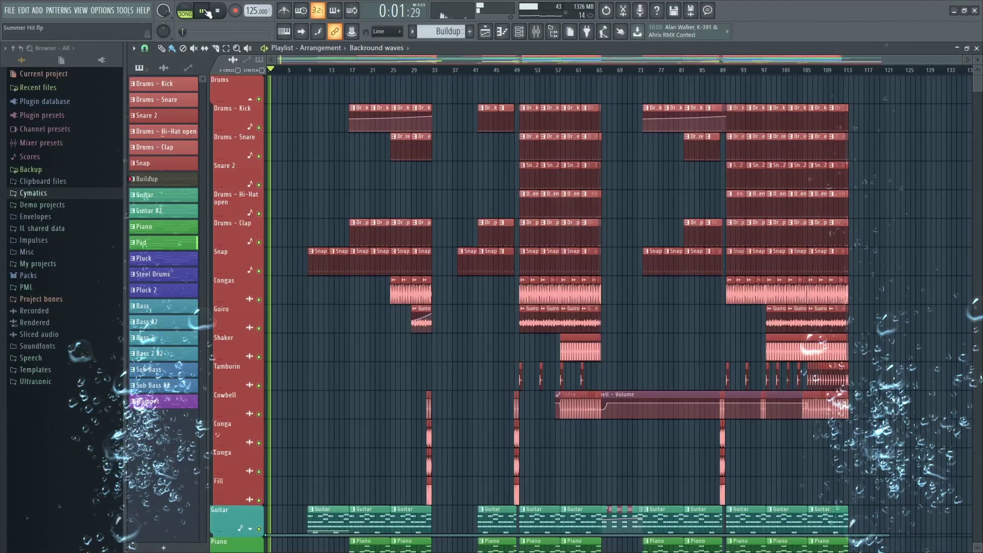
- Play the song from the start and look through all arrangement tracks, from the drums down to the effects
scroll(355, 113, "down", 10)
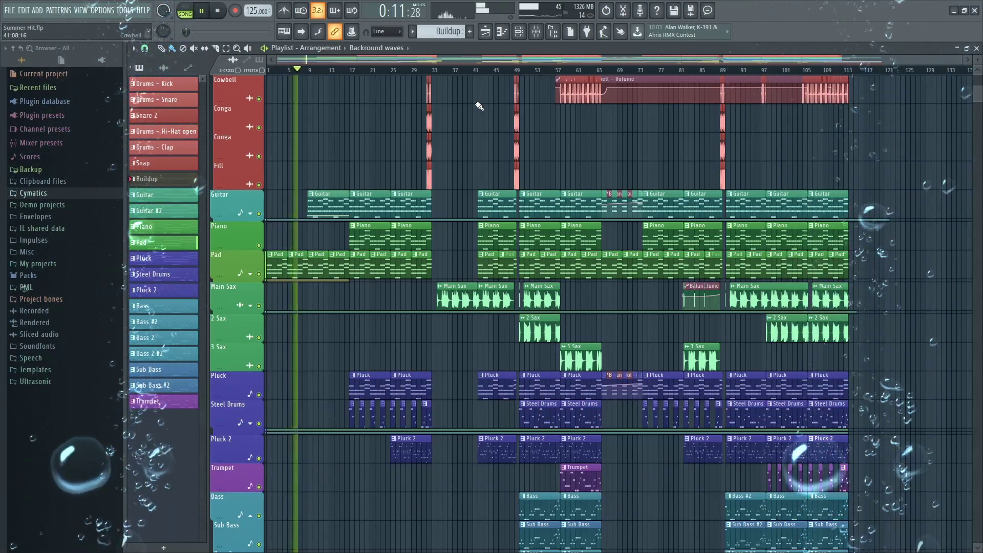
scroll(479, 106, "up", 5)
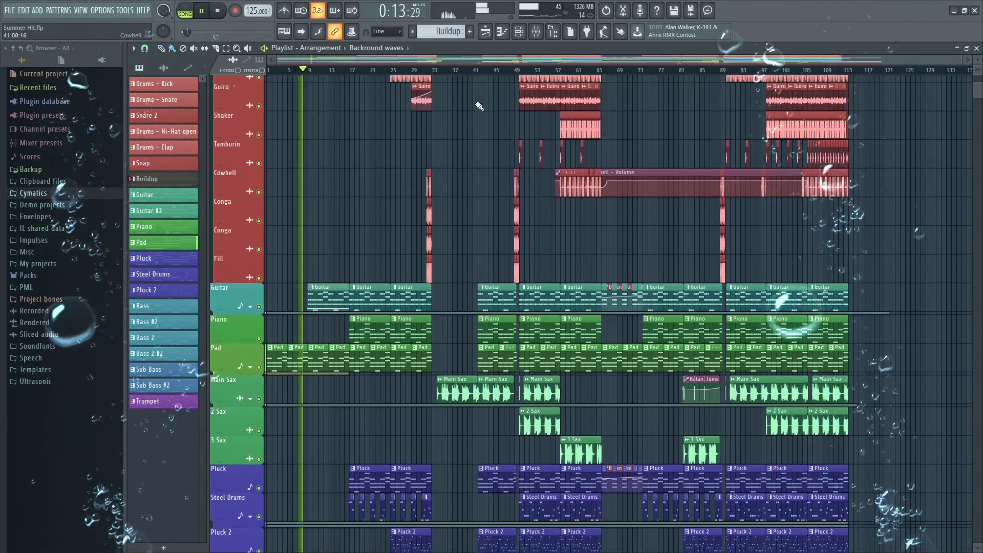
scroll(479, 106, "up", 1)
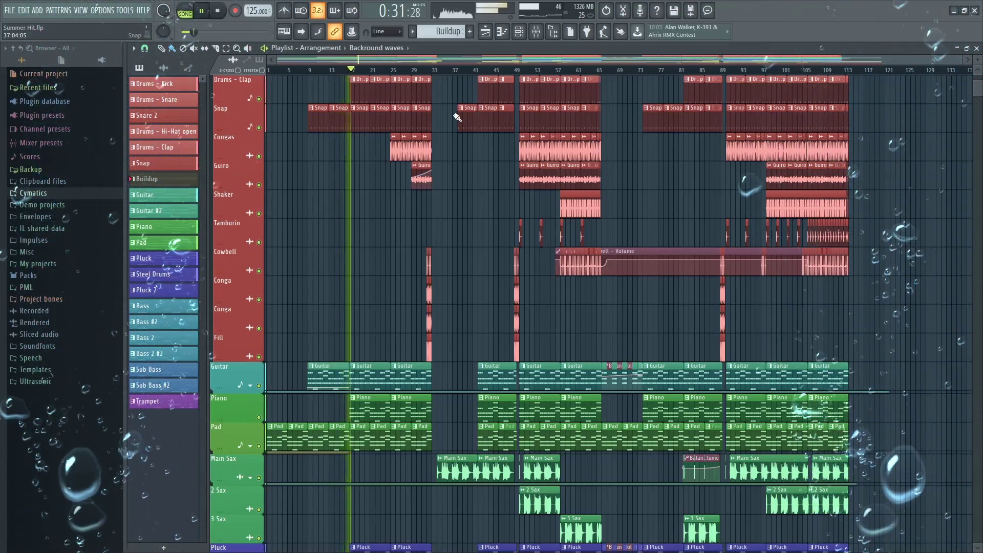
scroll(457, 117, "up", 3)
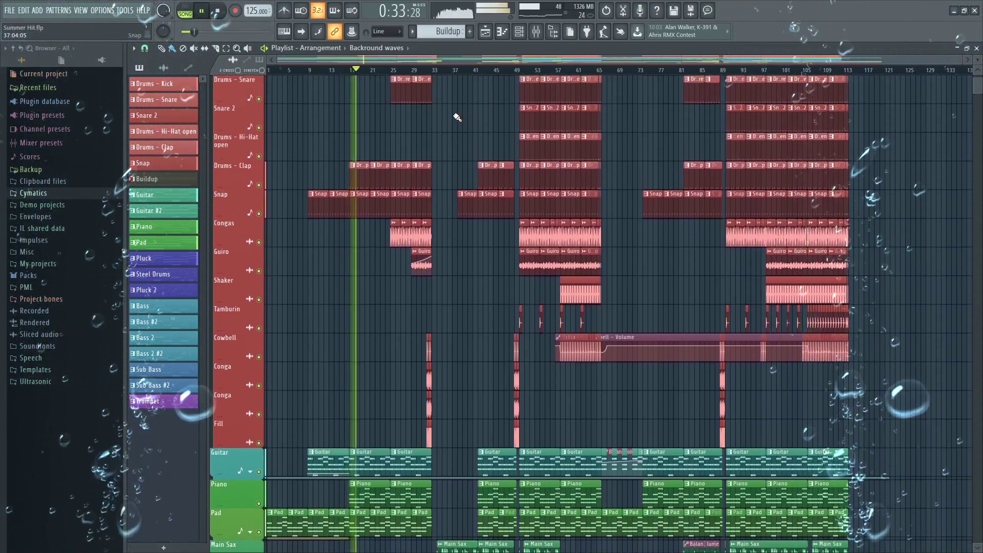
scroll(457, 117, "up", 2)
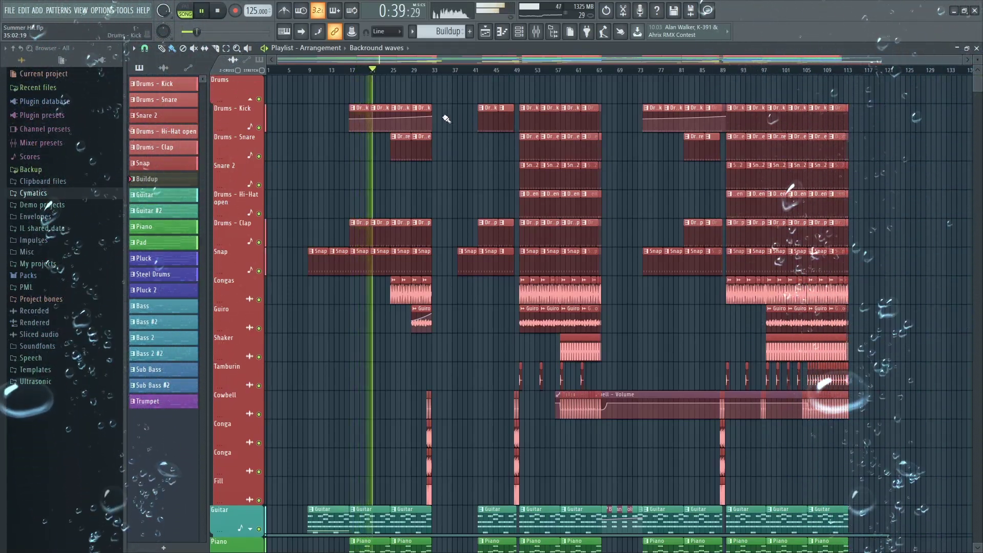
scroll(447, 119, "down", 4)
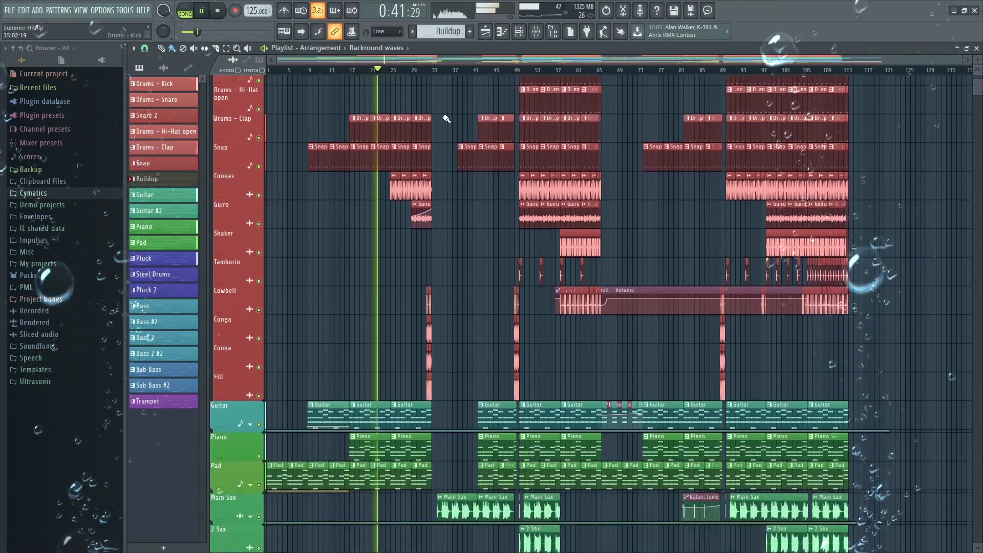
scroll(447, 119, "down", 9)
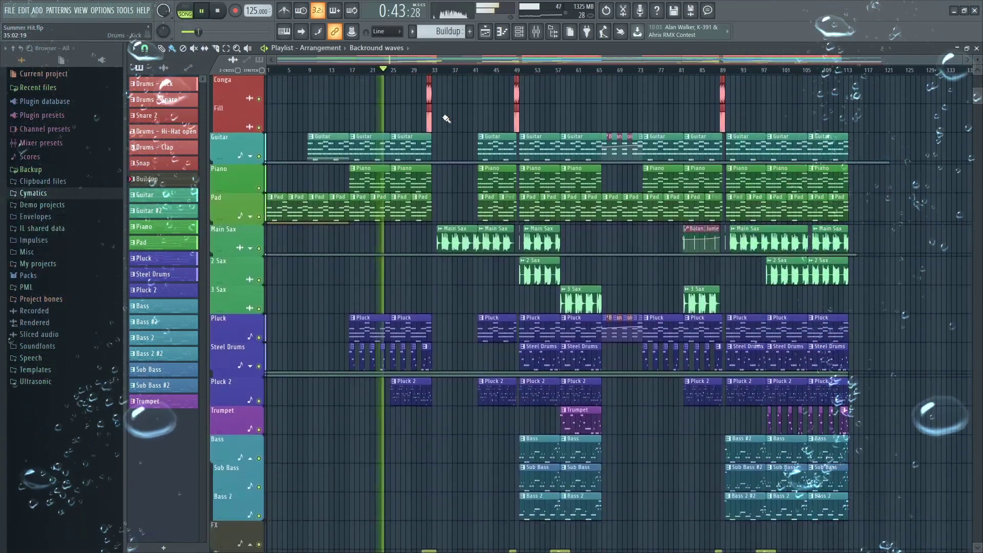
scroll(447, 119, "down", 7)
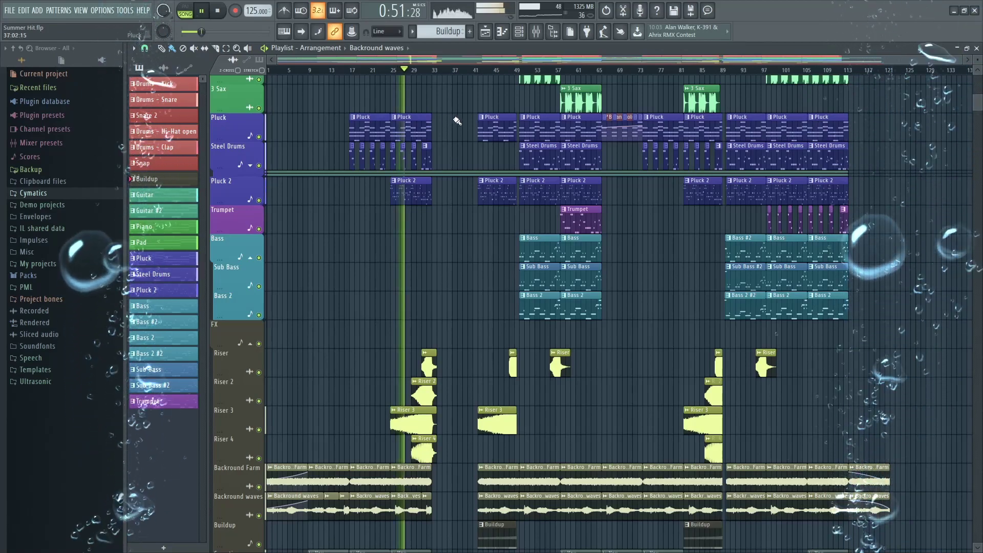
scroll(495, 151, "down", 5)
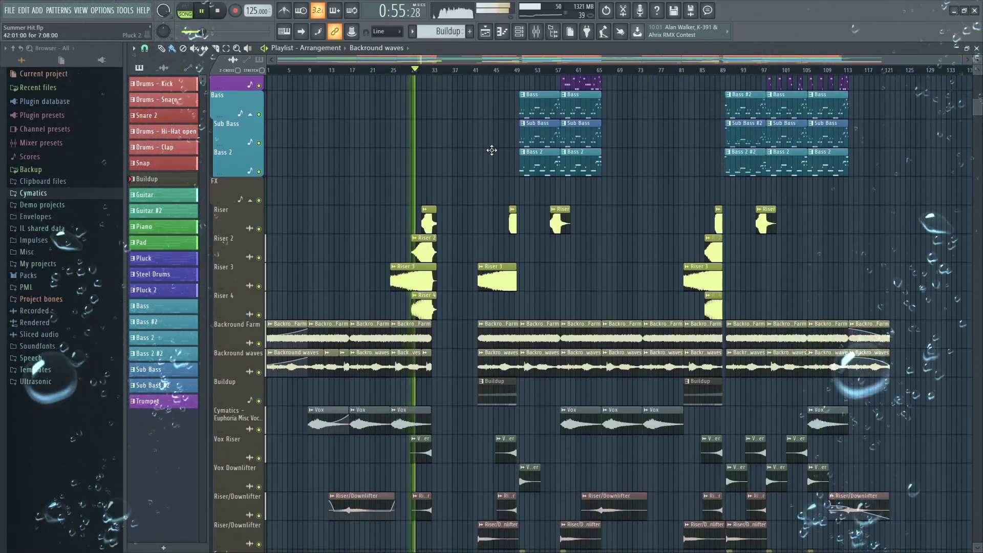
- Follow the playing arrangement from the effects up to the drum tracks, down to the reversed crash, and back to the instrument tracks
scroll(492, 150, "down", 2)
scroll(491, 150, "up", 14)
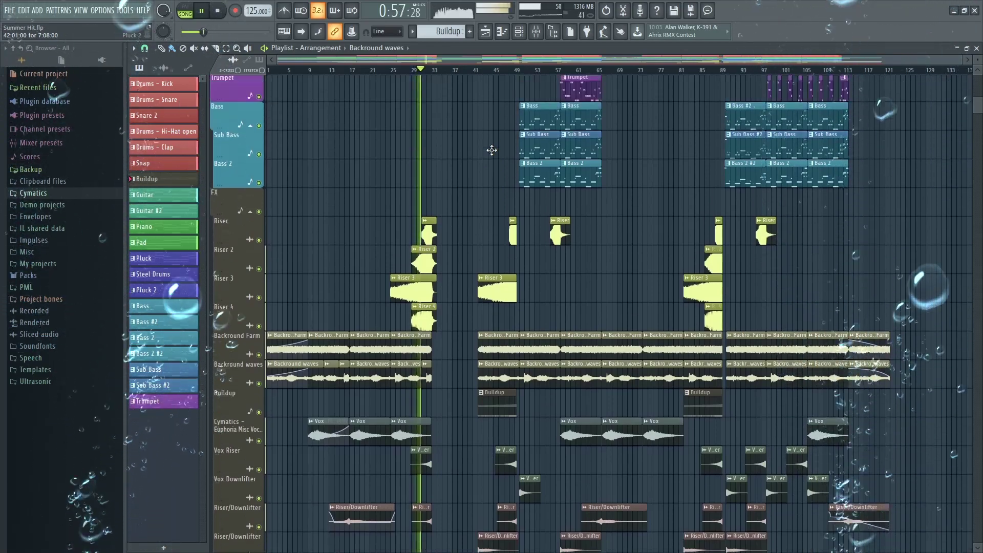
scroll(492, 150, "up", 4)
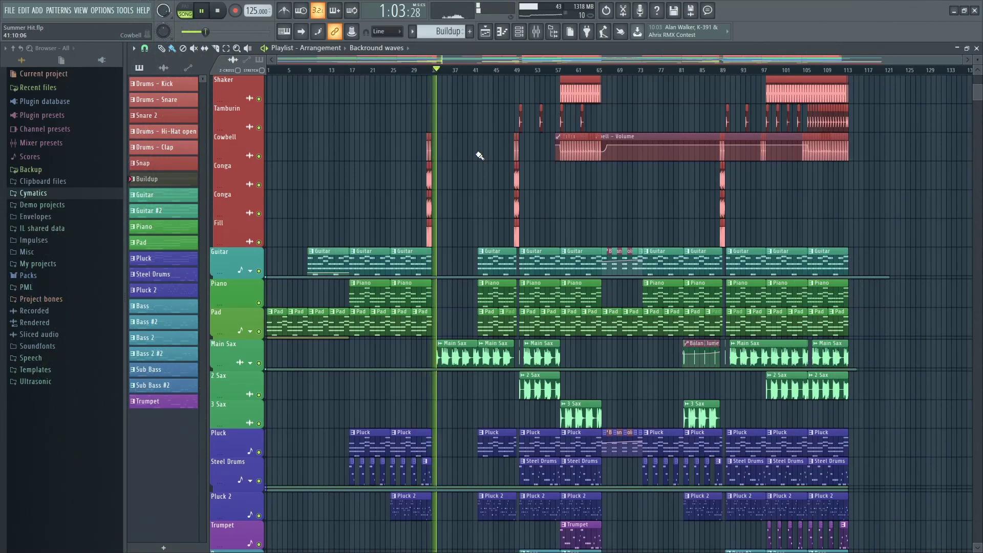
scroll(480, 156, "up", 1)
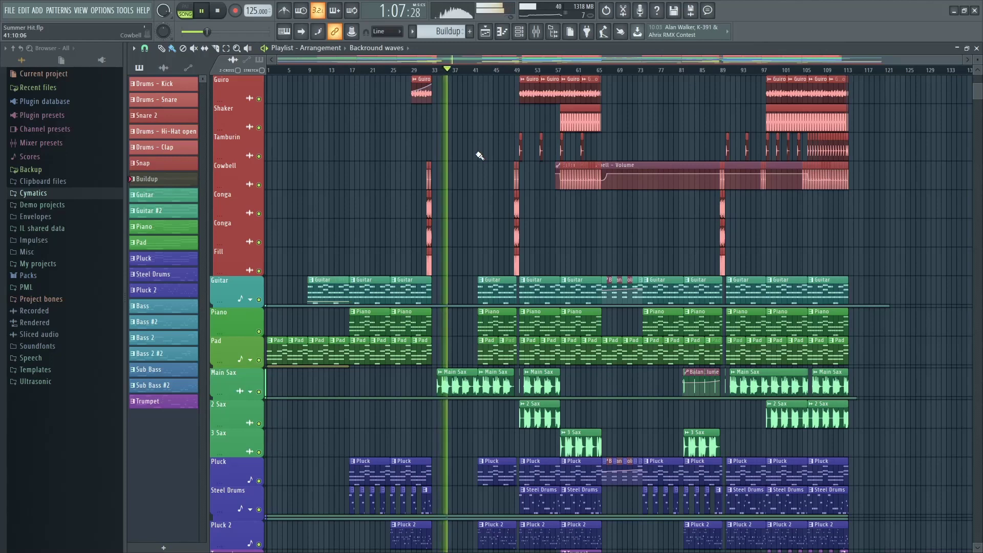
scroll(479, 155, "up", 4)
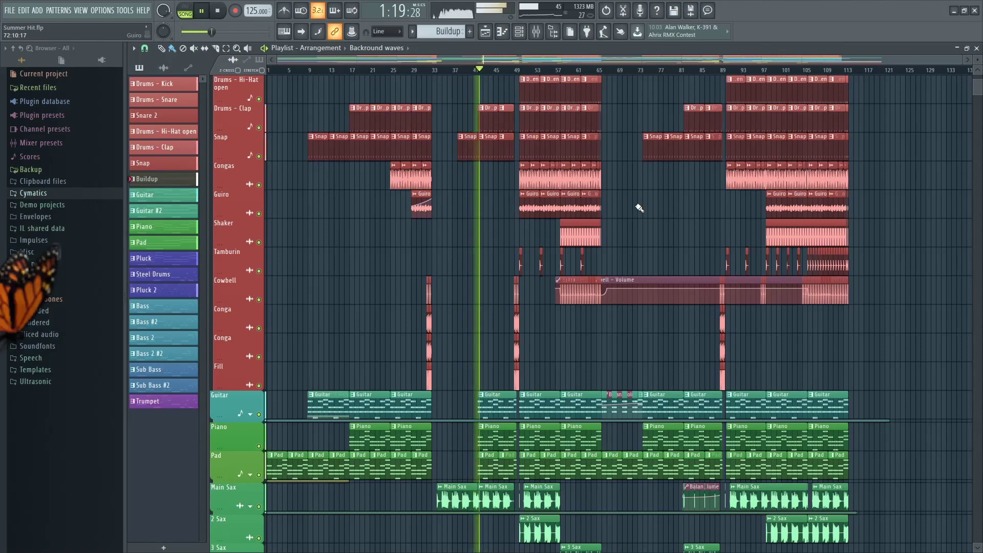
scroll(640, 208, "down", 8)
scroll(640, 208, "down", 8)
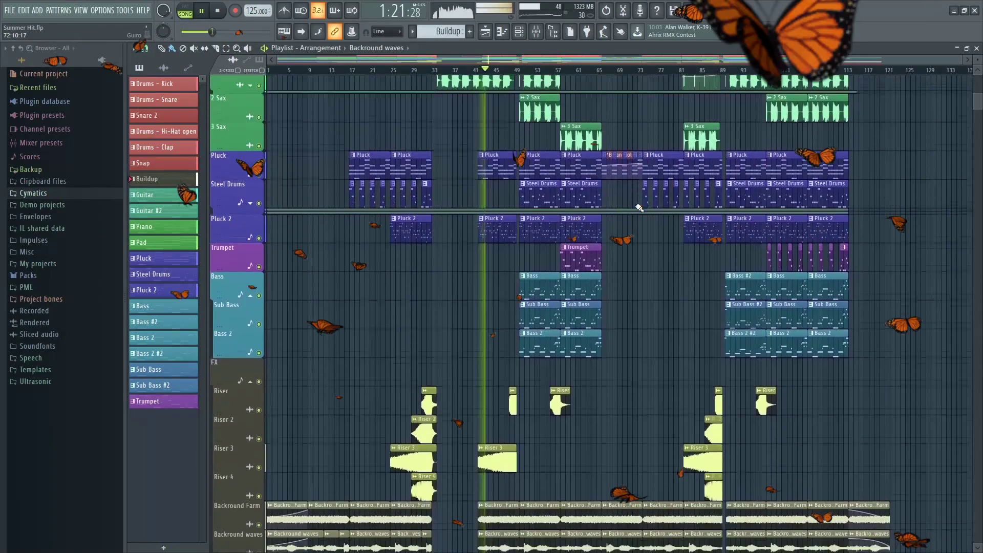
scroll(640, 208, "down", 3)
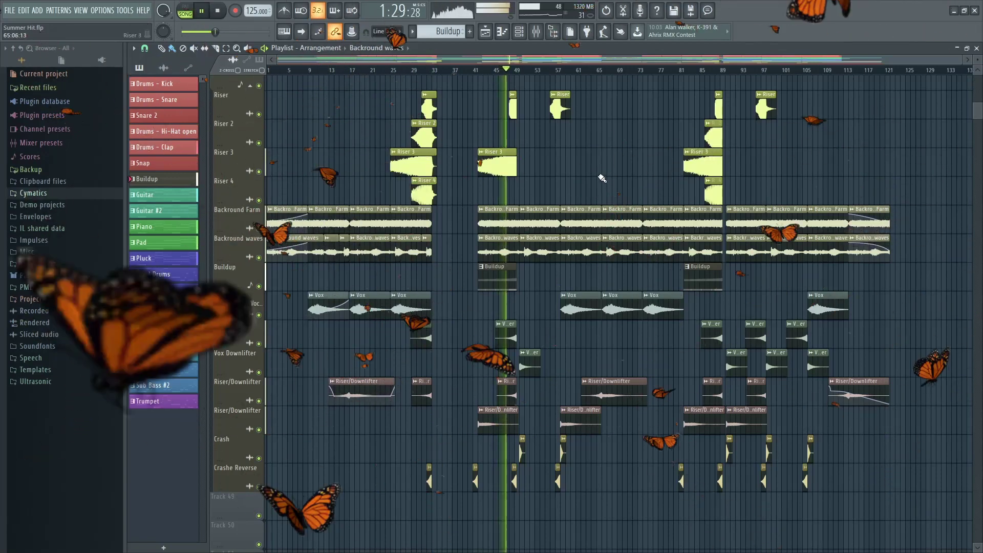
scroll(603, 179, "up", 13)
scroll(602, 179, "up", 4)
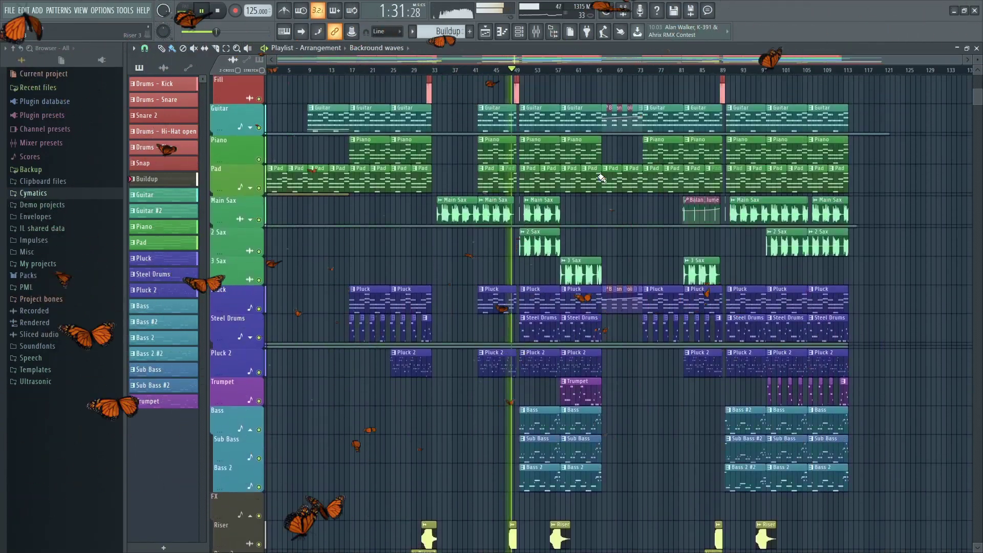